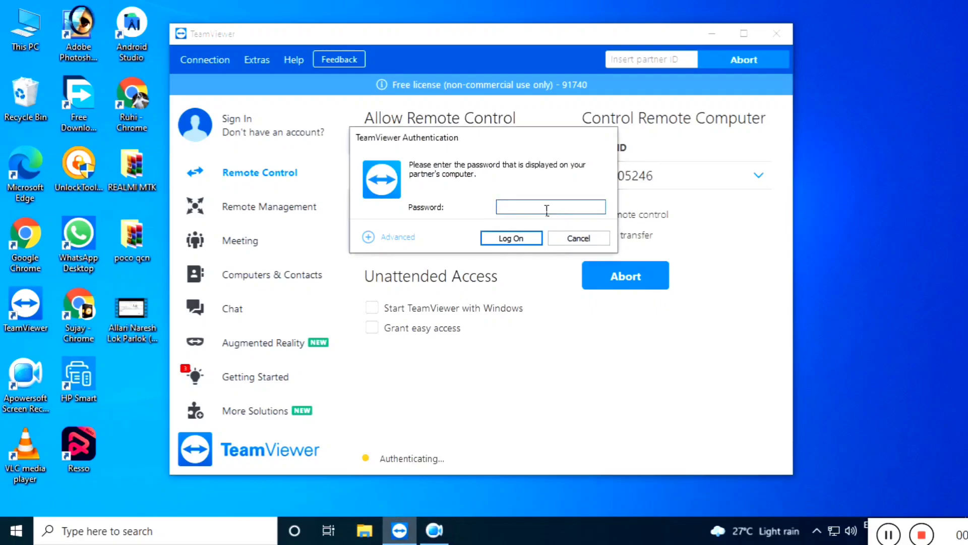
Enter the partner's password in the Authentication dialog and log on to HP-PC
{"action": "type", "text": "••••••••"}
{"action": "key", "text": "Return"}
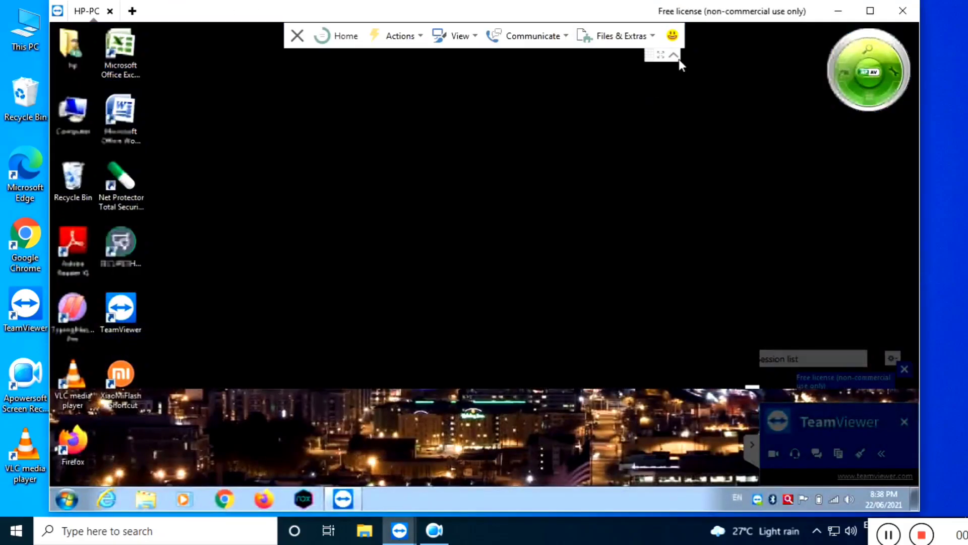
Hide the session toolbar and TeamViewer panel, then choose Manage on the remote Computer icon
{"action": "left_click", "coordinate": [674, 55]}
{"action": "left_click", "coordinate": [752, 431]}
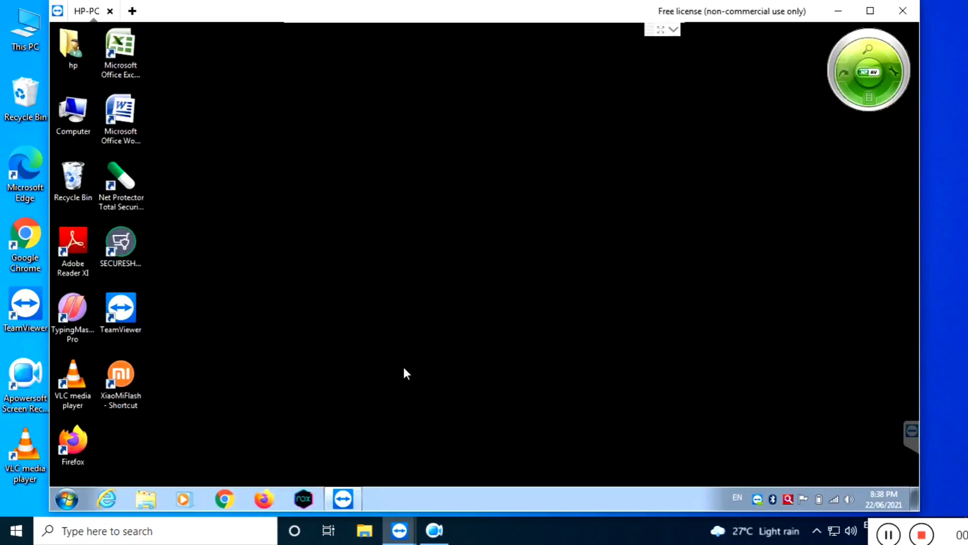
{"action": "right_click", "coordinate": [81, 110]}
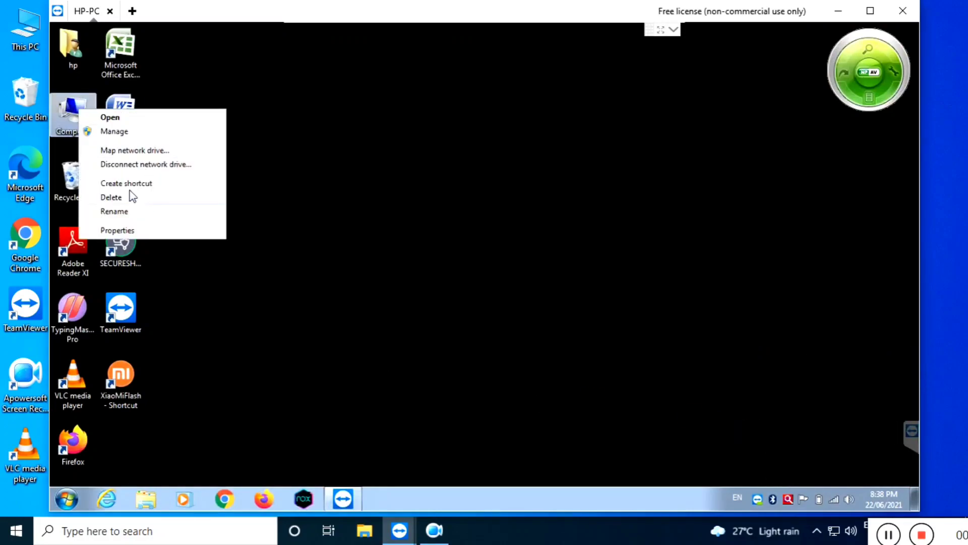
{"action": "left_click", "coordinate": [127, 131]}
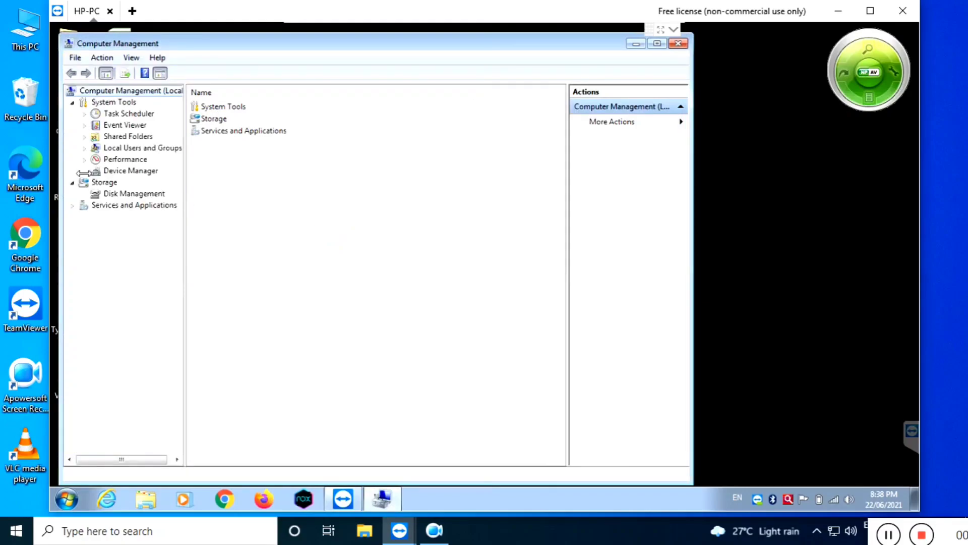
In Device Manager, start Add legacy hardware on hp-PC and advance to the hardware type list
{"action": "left_click", "coordinate": [101, 171]}
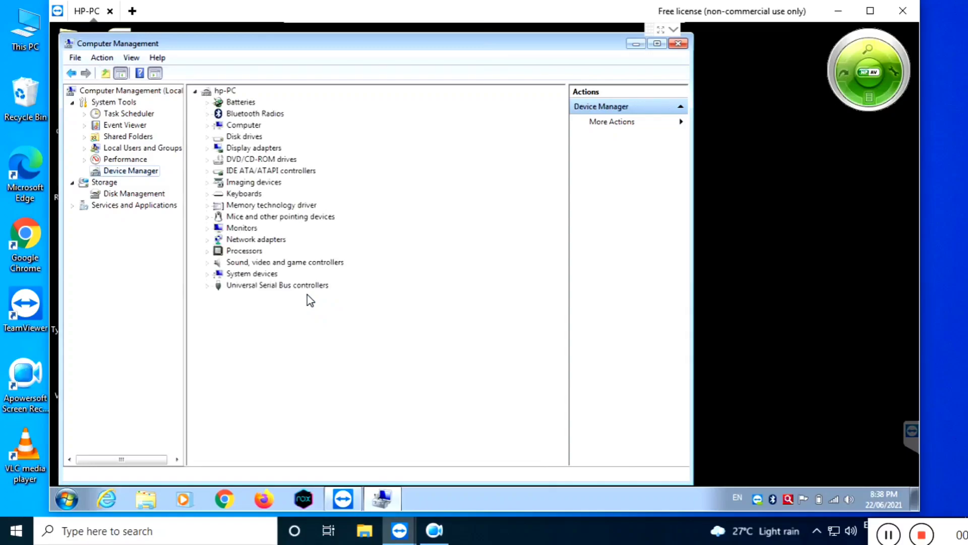
{"action": "left_click", "coordinate": [225, 92]}
{"action": "left_click", "coordinate": [102, 58]}
{"action": "key", "text": "Escape"}
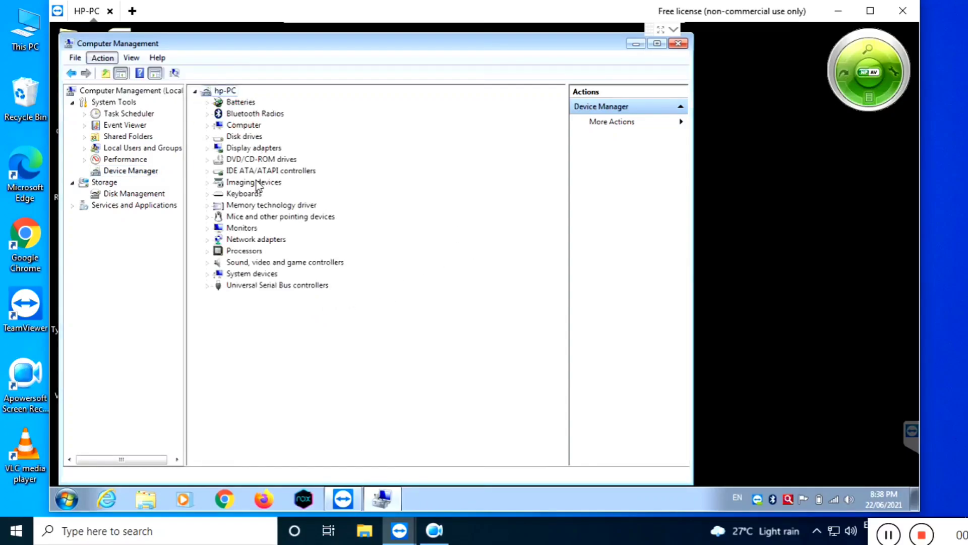
{"action": "left_click", "coordinate": [483, 352]}
{"action": "left_click", "coordinate": [484, 355]}
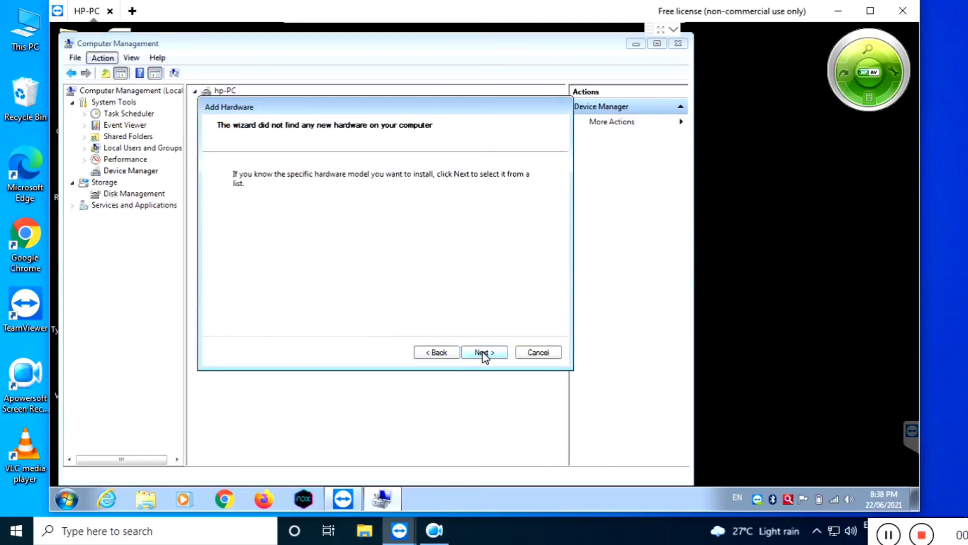
{"action": "left_click", "coordinate": [483, 353]}
Select Ports (COM & LPT) > Communications Port and install it
{"action": "scroll", "coordinate": [297, 265], "scroll_direction": "down", "scroll_amount": 5}
{"action": "left_click", "coordinate": [281, 227]}
{"action": "left_click", "coordinate": [484, 352]}
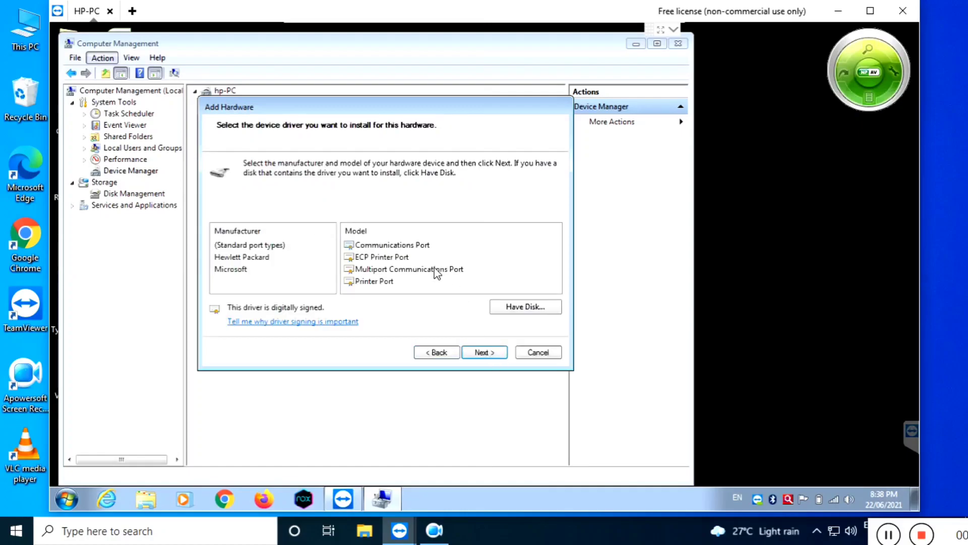
{"action": "left_click", "coordinate": [409, 245]}
{"action": "left_click", "coordinate": [500, 355]}
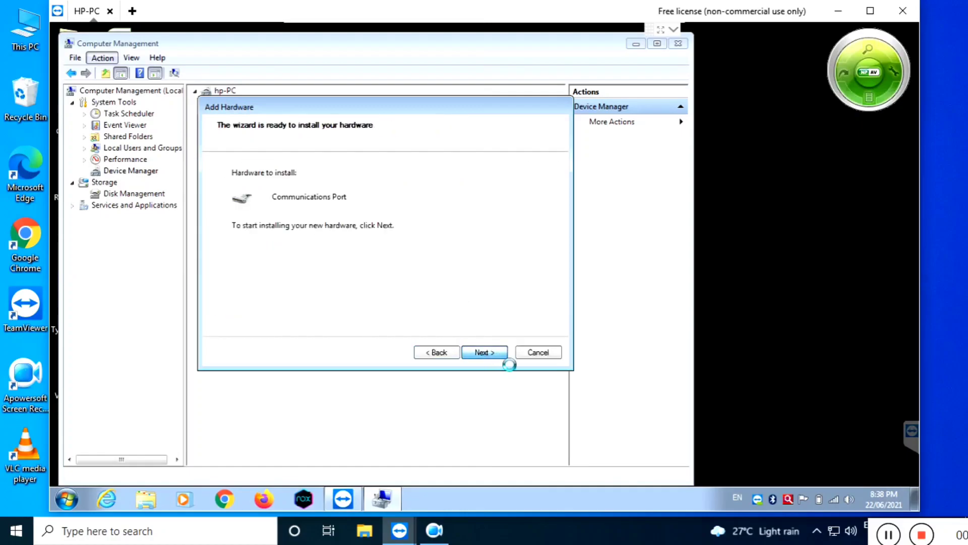
{"action": "left_click", "coordinate": [499, 355]}
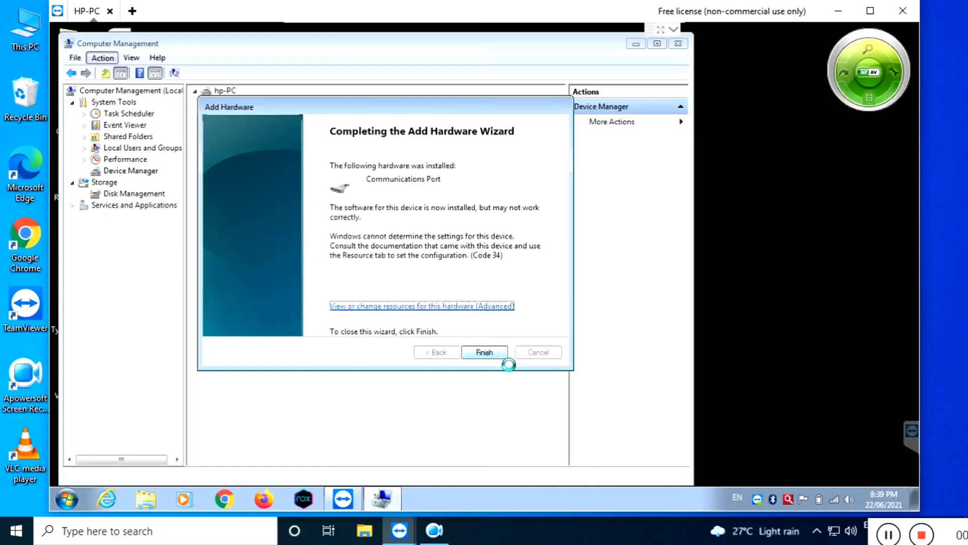
Finish the wizard, narrow the Actions pane, shrink and move the window left, then refresh the desktop
{"action": "left_click", "coordinate": [499, 354]}
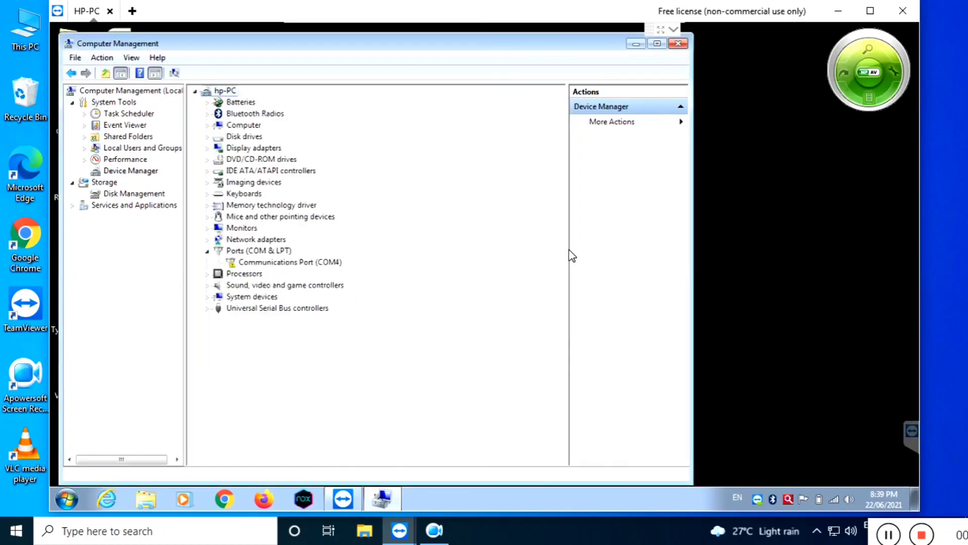
{"action": "left_click_drag", "start_coordinate": [569, 260], "coordinate": [762, 296]}
{"action": "left_click_drag", "start_coordinate": [694, 485], "coordinate": [475, 500]}
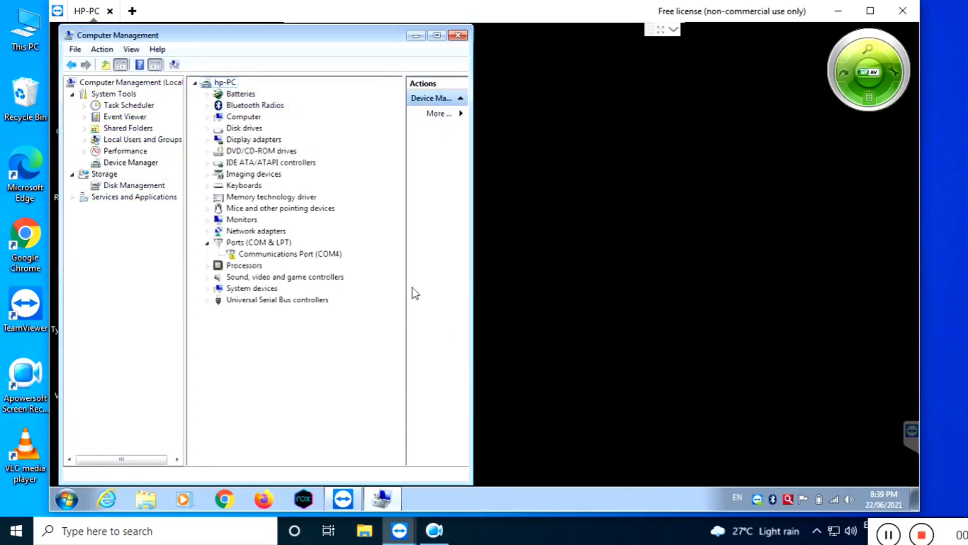
{"action": "left_click_drag", "start_coordinate": [277, 39], "coordinate": [154, 43]}
{"action": "right_click", "coordinate": [507, 108]}
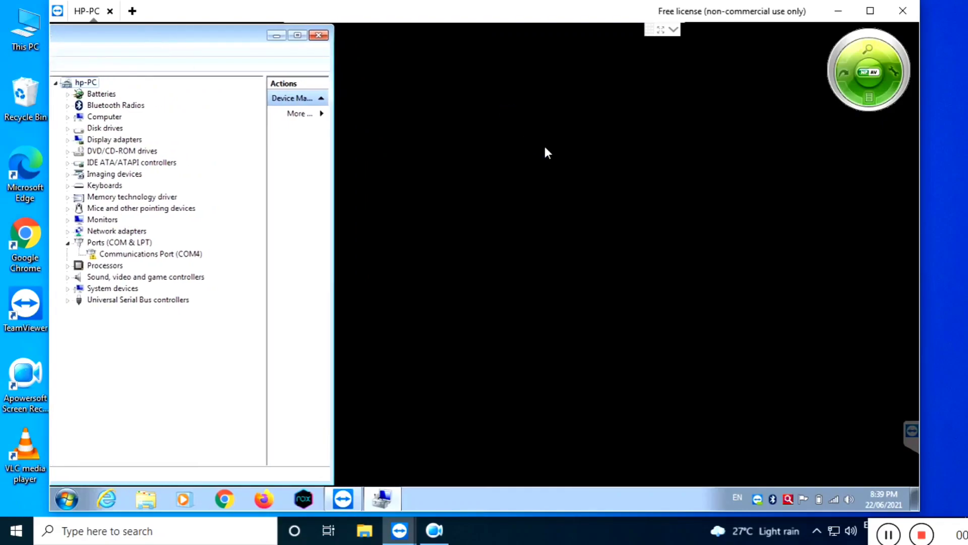
{"action": "left_click", "coordinate": [547, 160]}
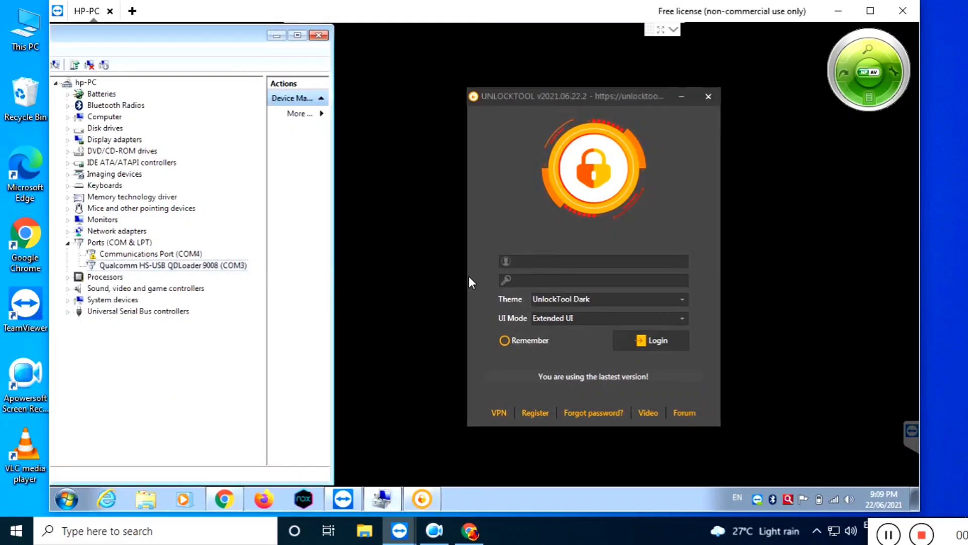
Sign in to UnlockTool with the account username and password
{"action": "left_click", "coordinate": [525, 269]}
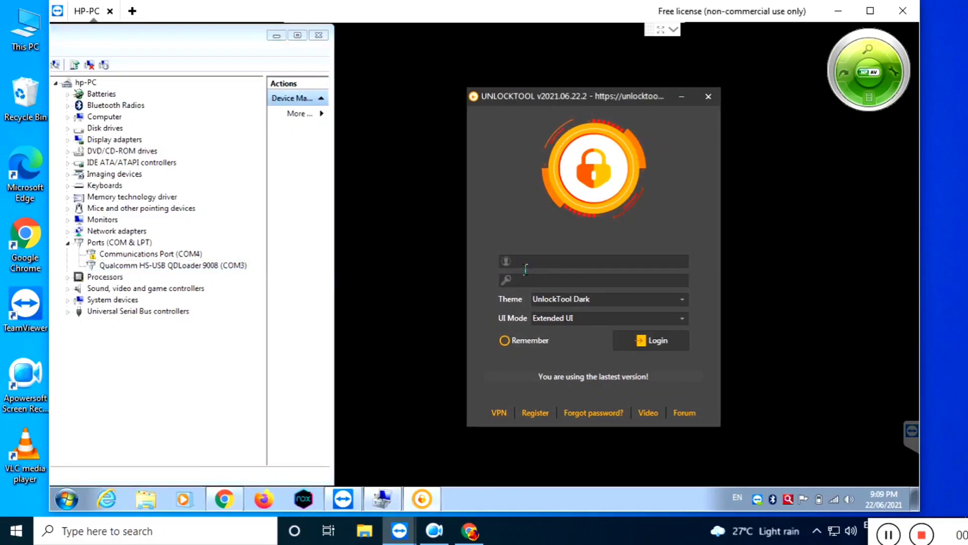
{"action": "type", "text": "Rkddevil"}
{"action": "left_click", "coordinate": [525, 280]}
{"action": "key", "text": "Return"}
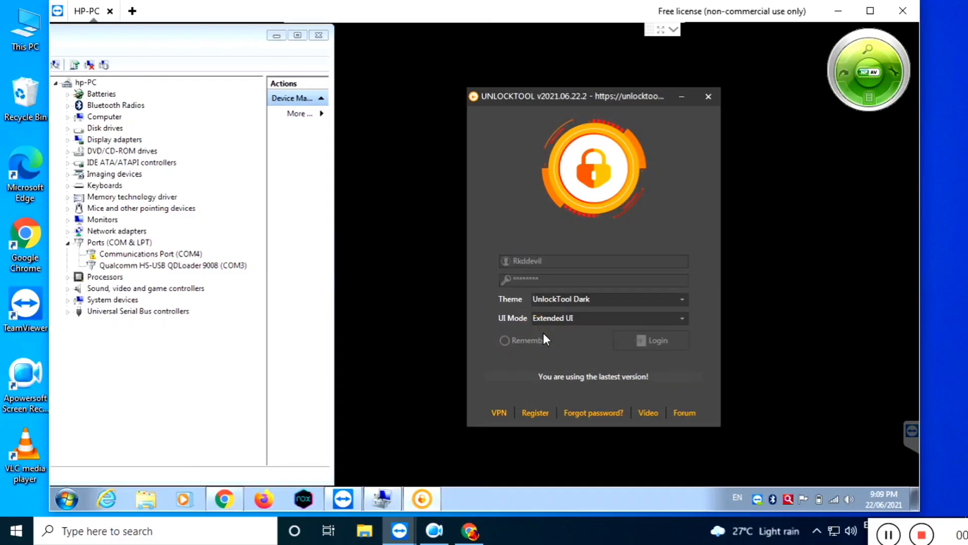
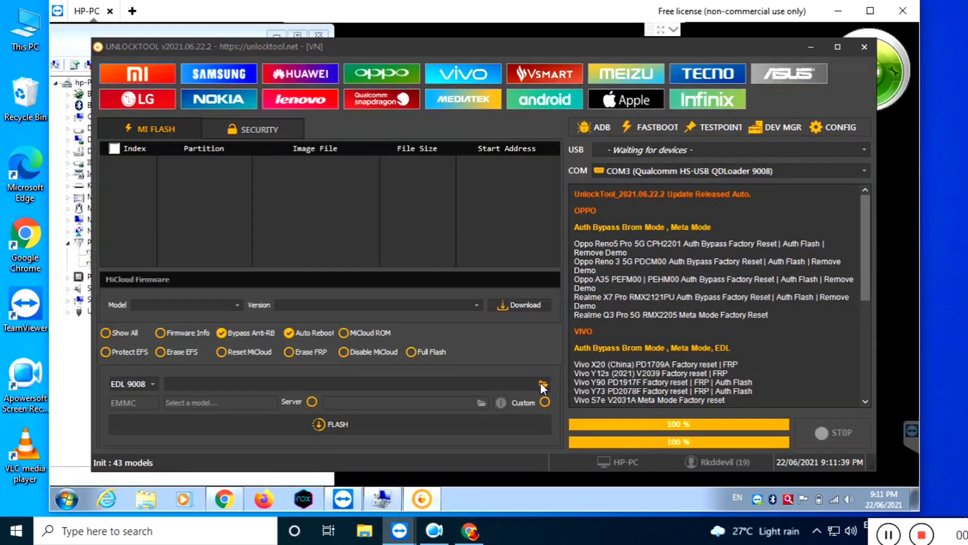
Load the violet_in_global_images V12.0.5.0 images folder from Downloads and enable the Server loader
{"action": "left_click", "coordinate": [542, 385]}
{"action": "left_click", "coordinate": [550, 266]}
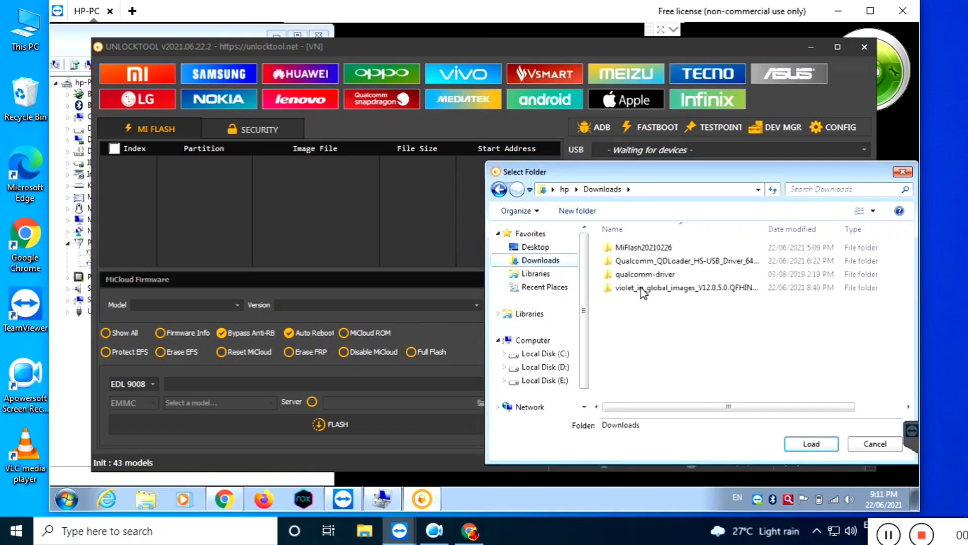
{"action": "double_click", "coordinate": [643, 288]}
{"action": "left_click", "coordinate": [645, 249]}
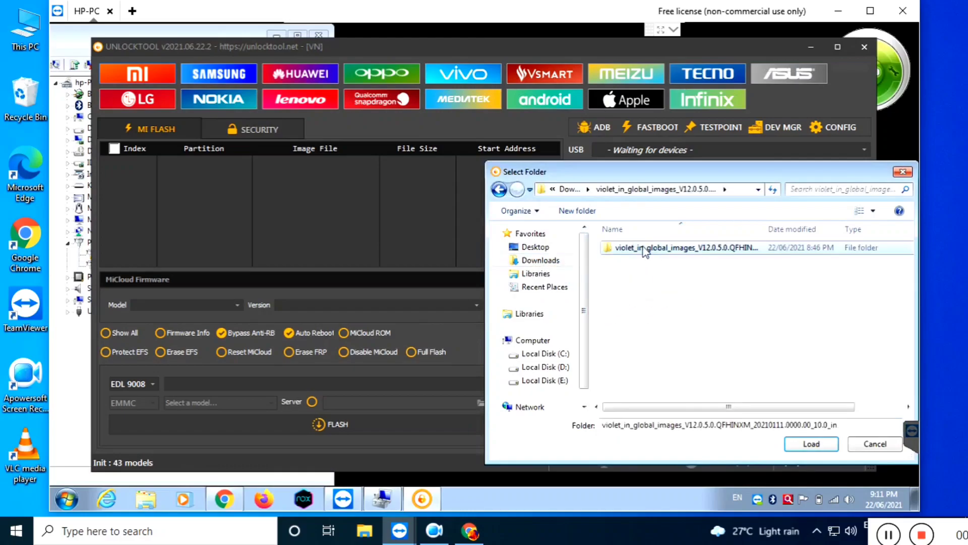
{"action": "double_click", "coordinate": [645, 248]}
{"action": "double_click", "coordinate": [640, 250]}
{"action": "left_click", "coordinate": [813, 445]}
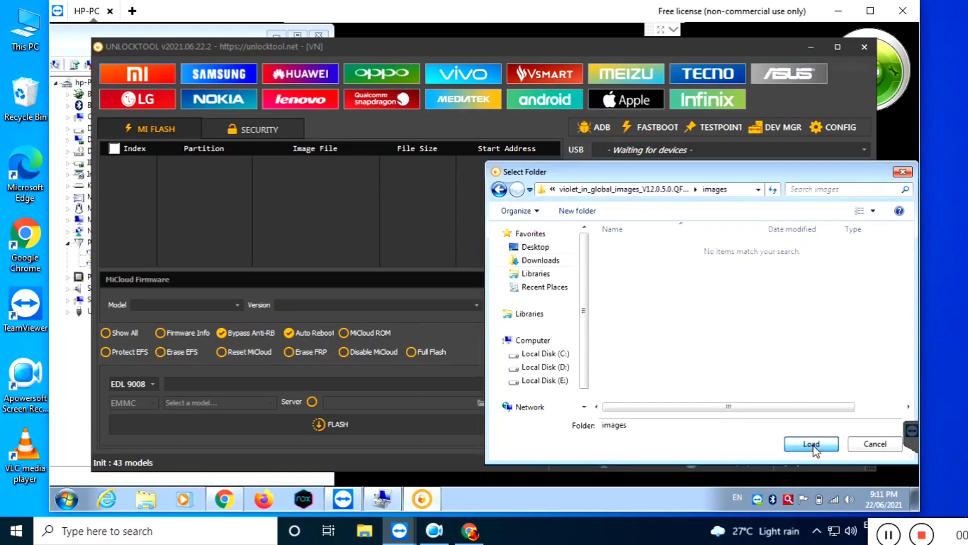
{"action": "left_click", "coordinate": [313, 401]}
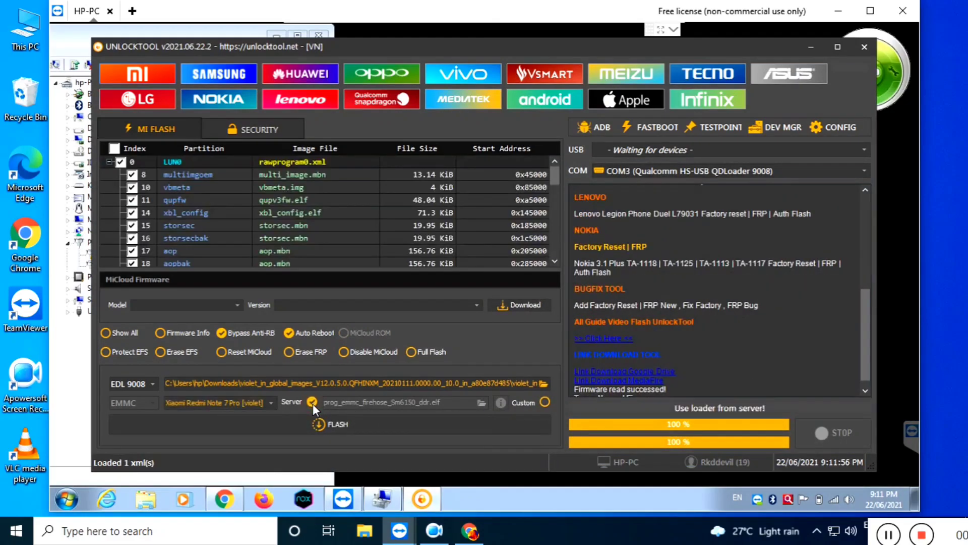
Start the EDL flash and confirm Qualcomm HS-USB QDLoader 9008 on COM3 in Device Manager
{"action": "left_click", "coordinate": [328, 423]}
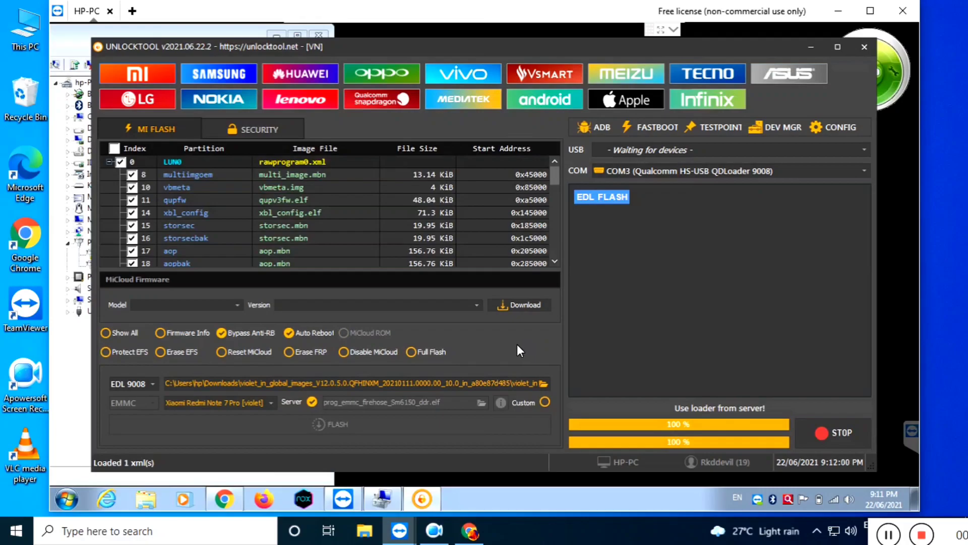
{"action": "left_click", "coordinate": [72, 40]}
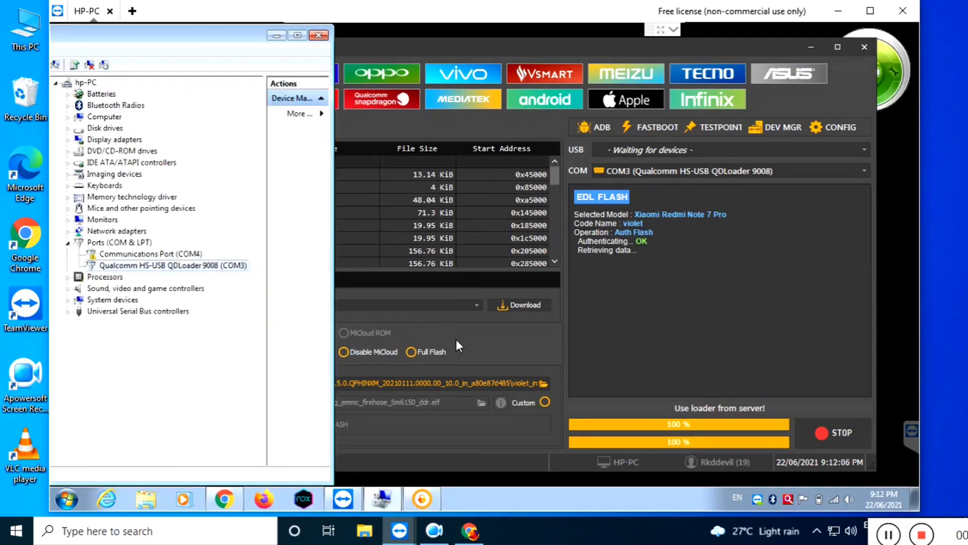
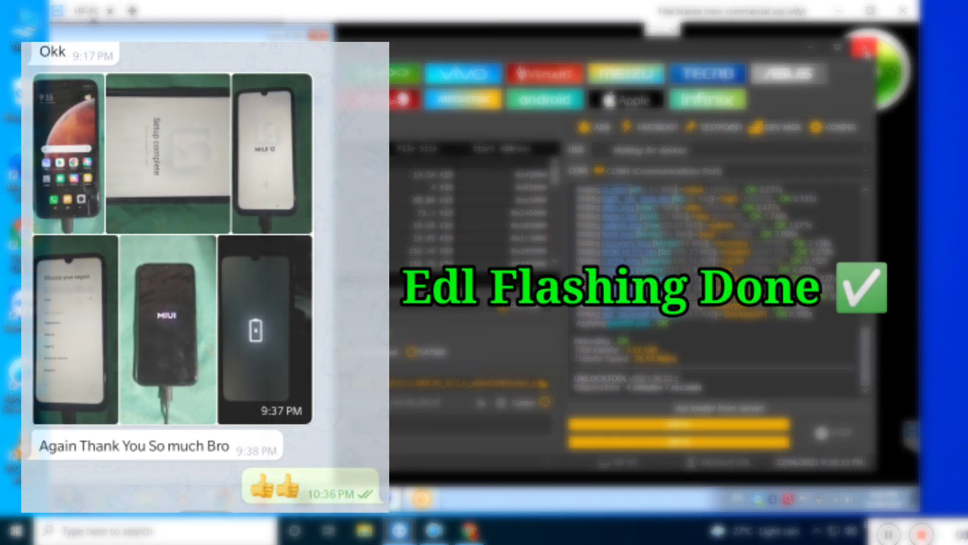
Close UnlockTool after the 5.12 GiB EDL flash, then tidy up the file window's expanded options
{"action": "left_click", "coordinate": [864, 49]}
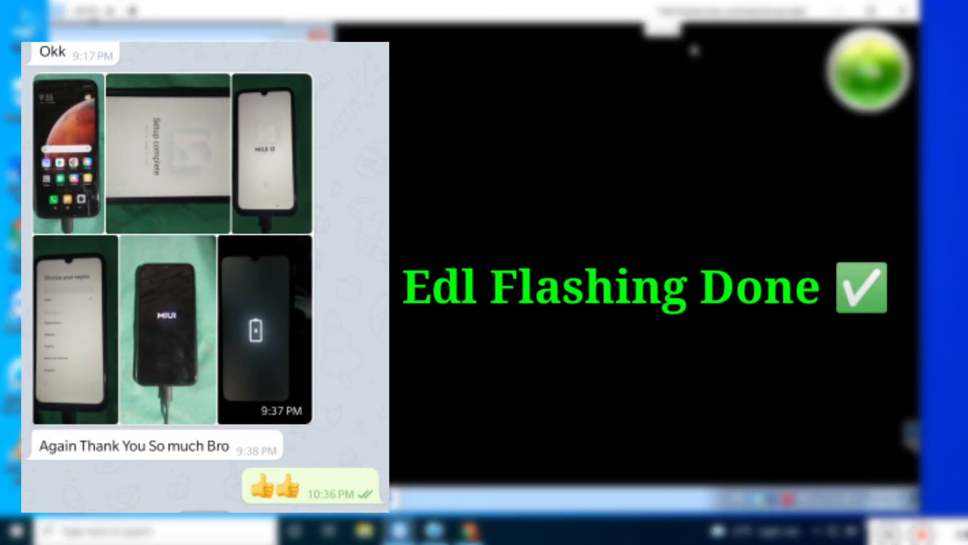
{"action": "left_click", "coordinate": [694, 49]}
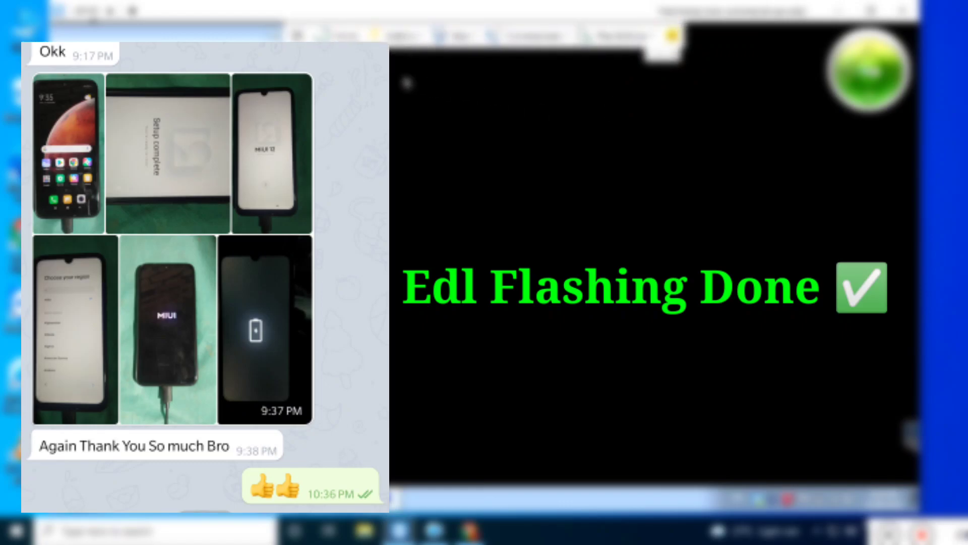
{"action": "left_click", "coordinate": [453, 149]}
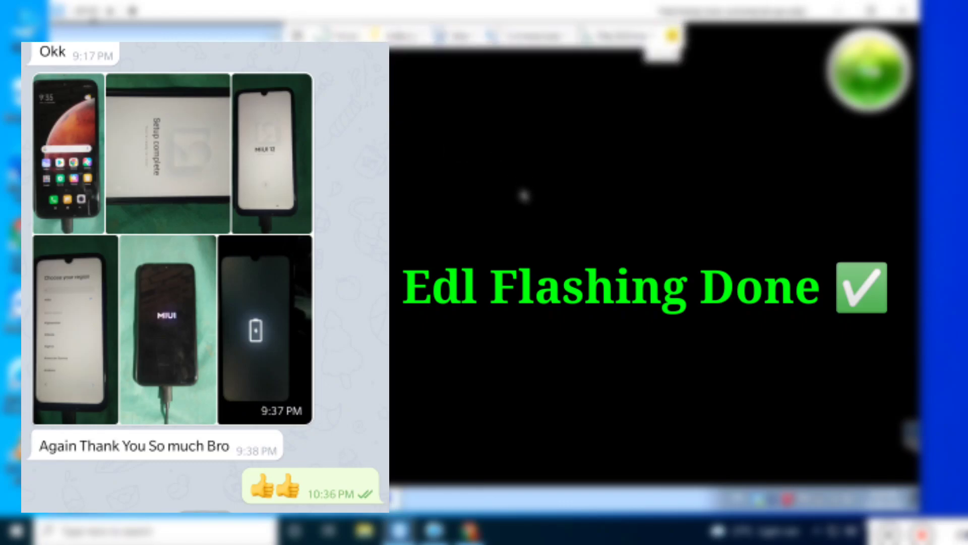